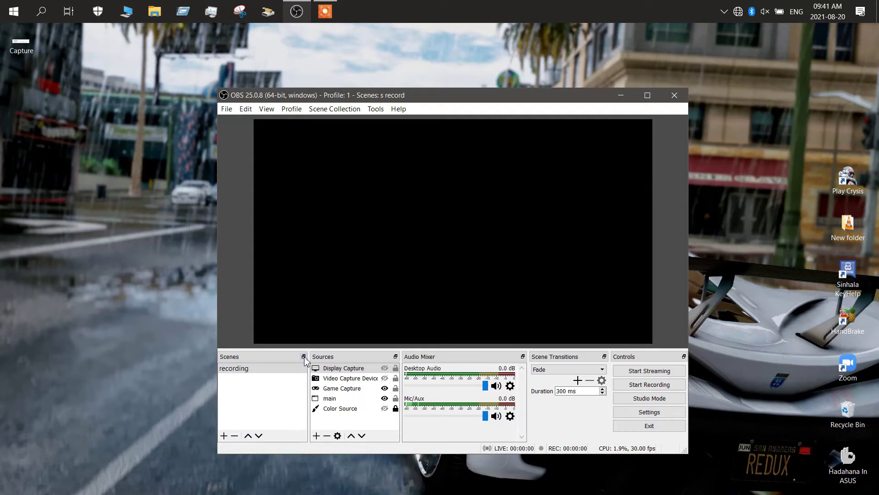
# Undock the Scenes and Sources panels and return them to their docked places beneath the preview.
pyautogui.moveTo(305, 358); pyautogui.dragTo(291, 347)
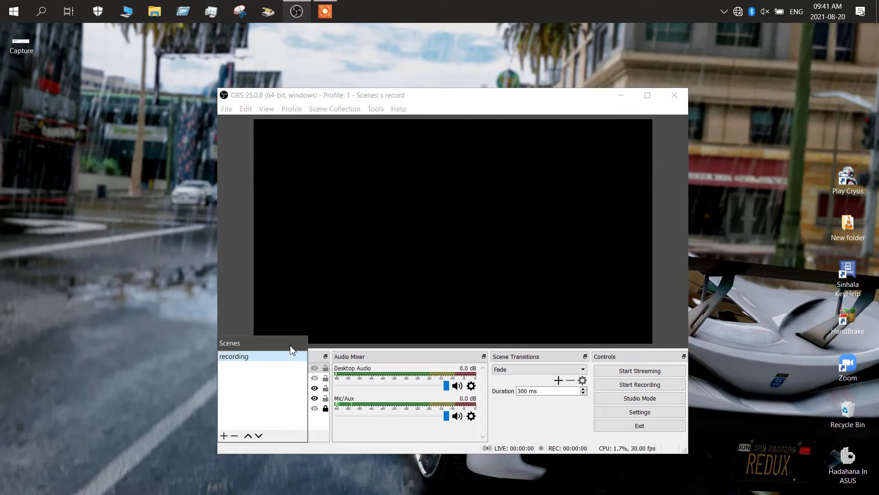
pyautogui.click(318, 359)
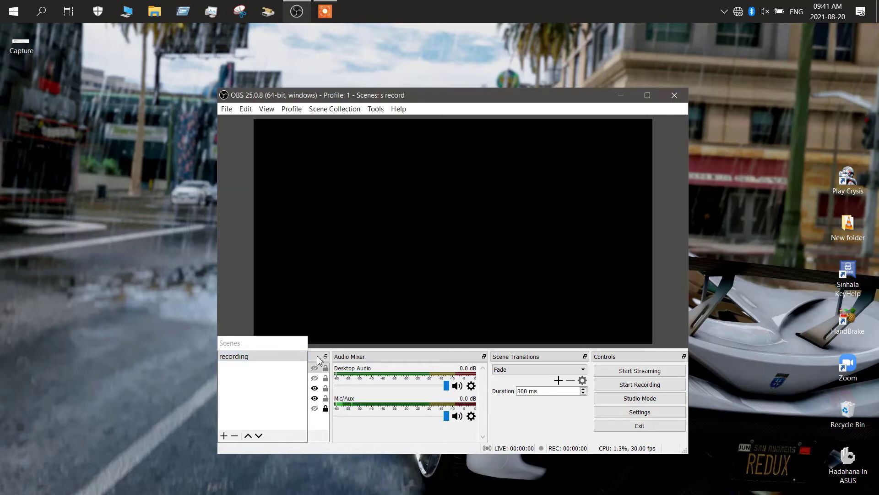
pyautogui.click(325, 357)
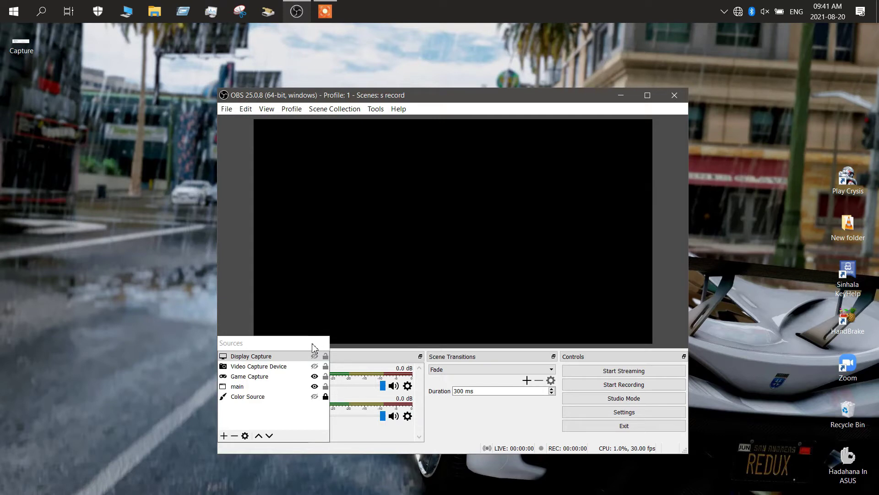
pyautogui.click(181, 341)
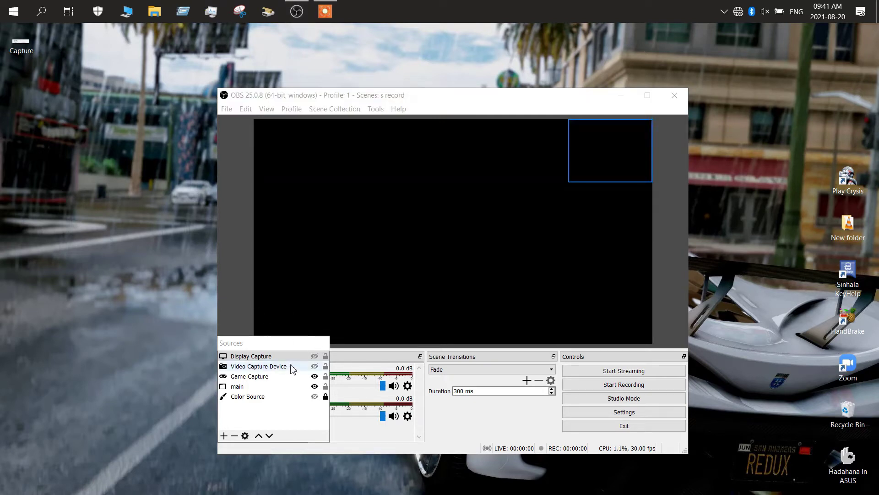
pyautogui.moveTo(285, 348); pyautogui.dragTo(252, 358)
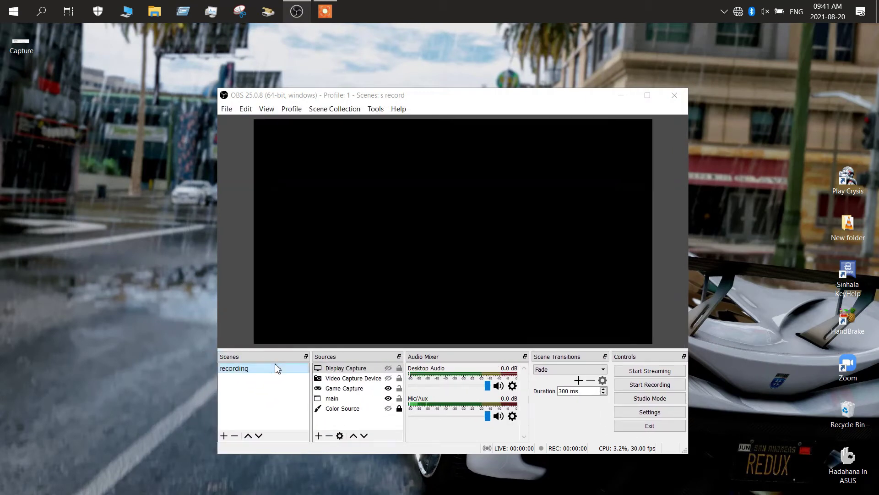
pyautogui.click(306, 356)
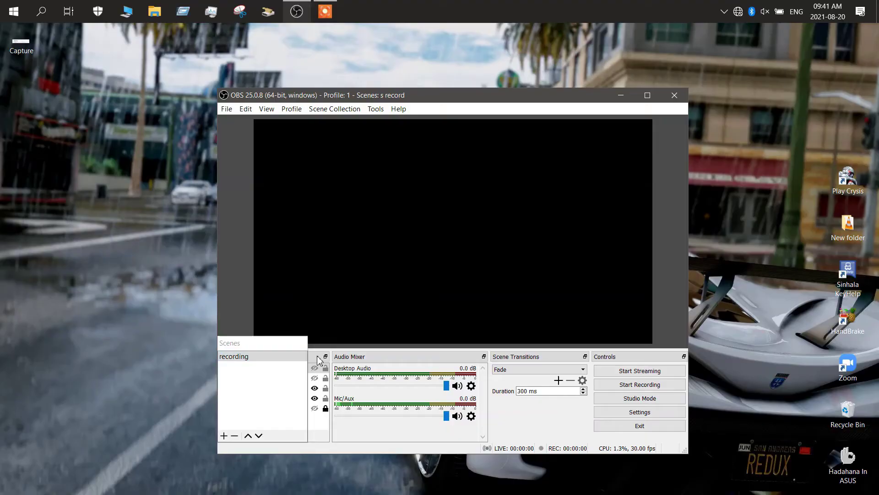
pyautogui.click(326, 356)
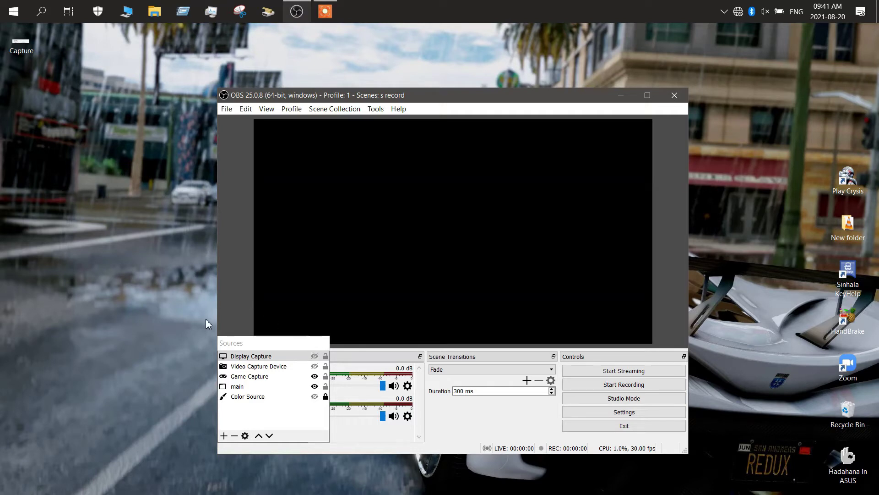
pyautogui.click(181, 342)
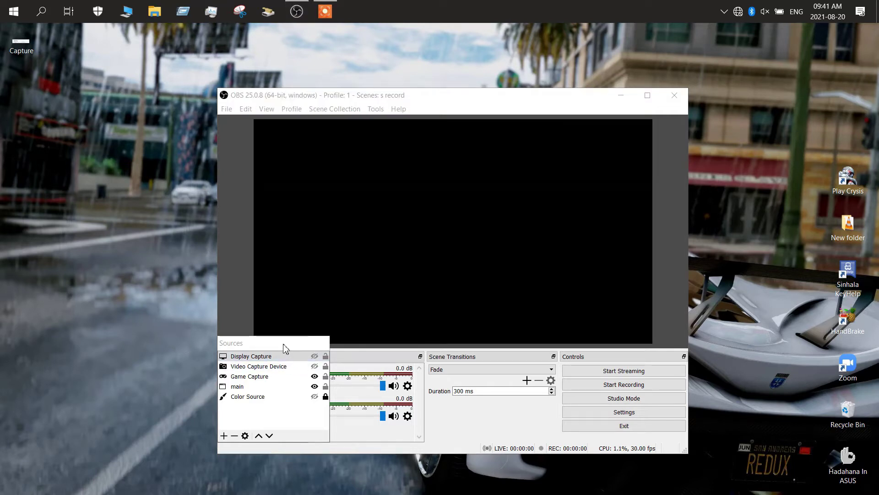
pyautogui.moveTo(284, 349); pyautogui.dragTo(251, 360)
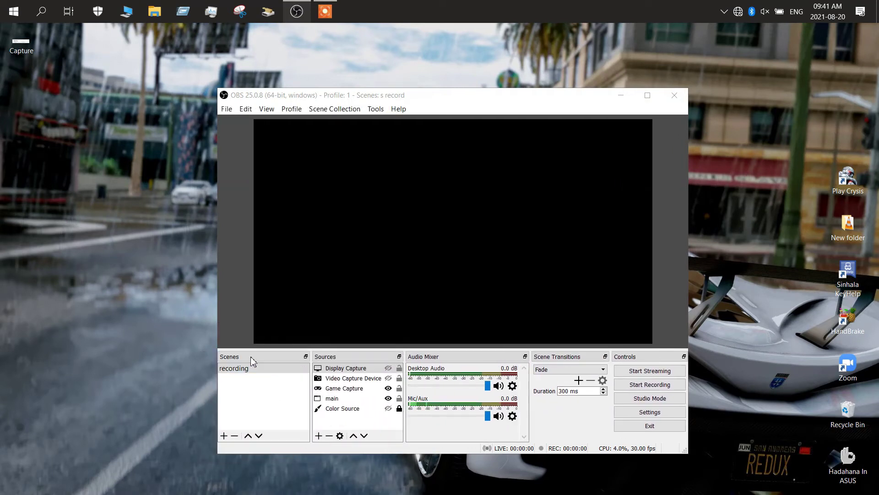
pyautogui.click(271, 371)
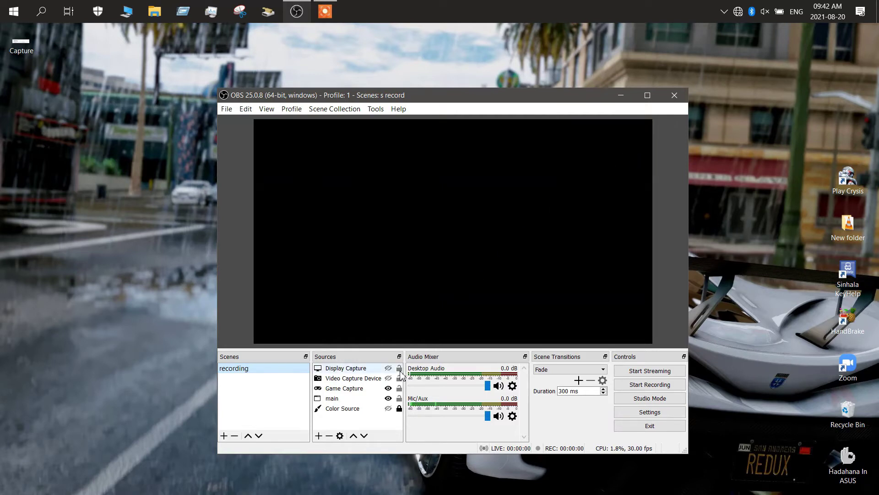
# Open the Game Capture source's properties, examine the available capture modes, and close them keeping Capture any fullscreen application.
pyautogui.doubleClick(359, 388)
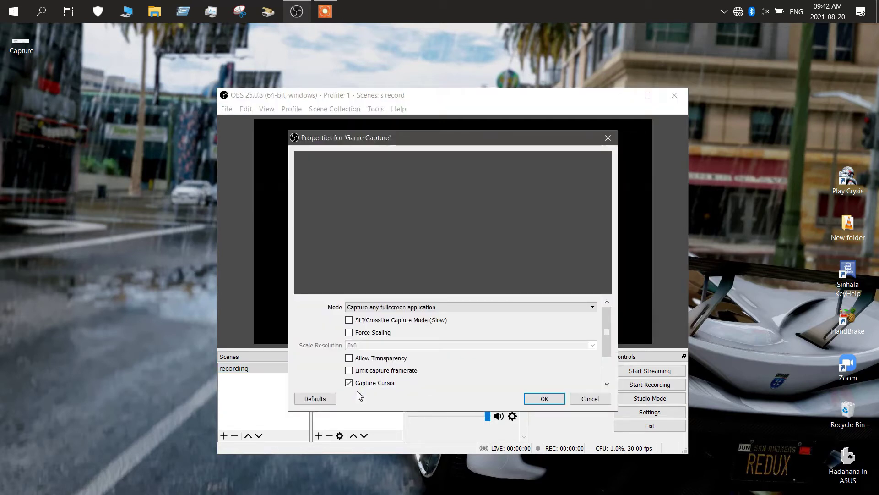
pyautogui.click(390, 310)
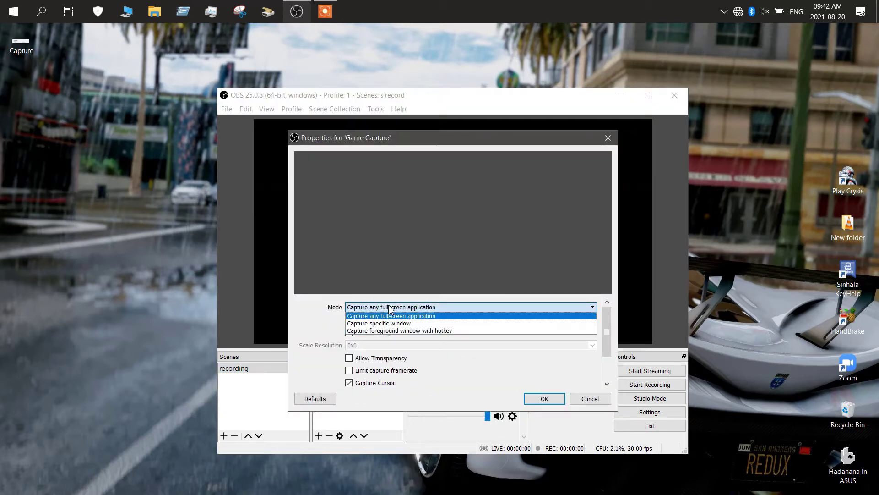
pyautogui.click(391, 309)
pyautogui.click(391, 309)
pyautogui.click(391, 309)
pyautogui.click(391, 309)
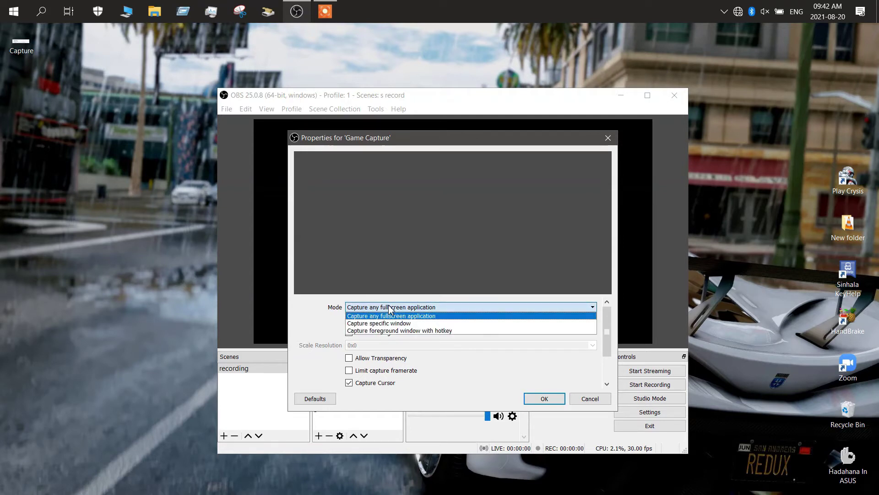
pyautogui.click(391, 309)
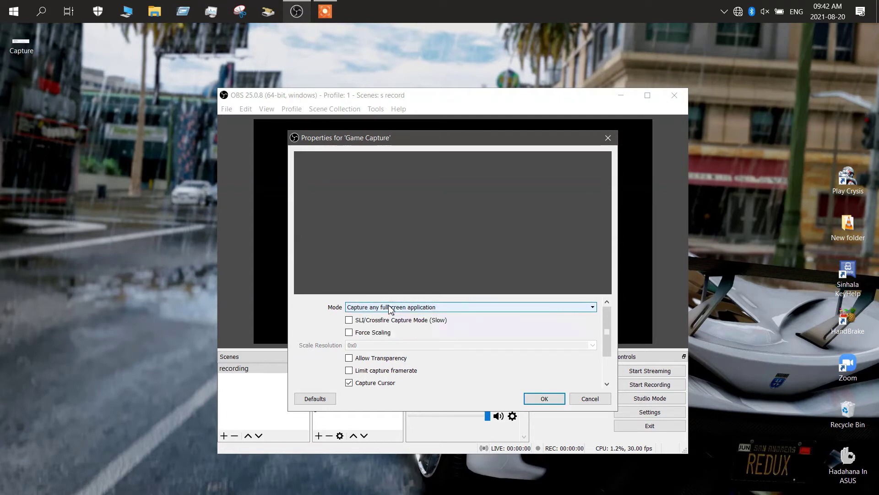
pyautogui.click(543, 397)
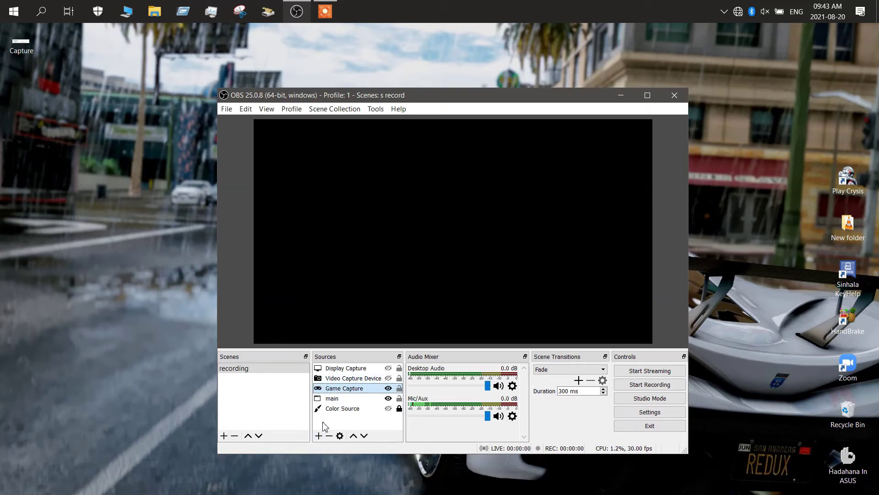
# Examine the source types that can be added and the Display Capture source's properties, without adding or changing anything.
pyautogui.click(319, 435)
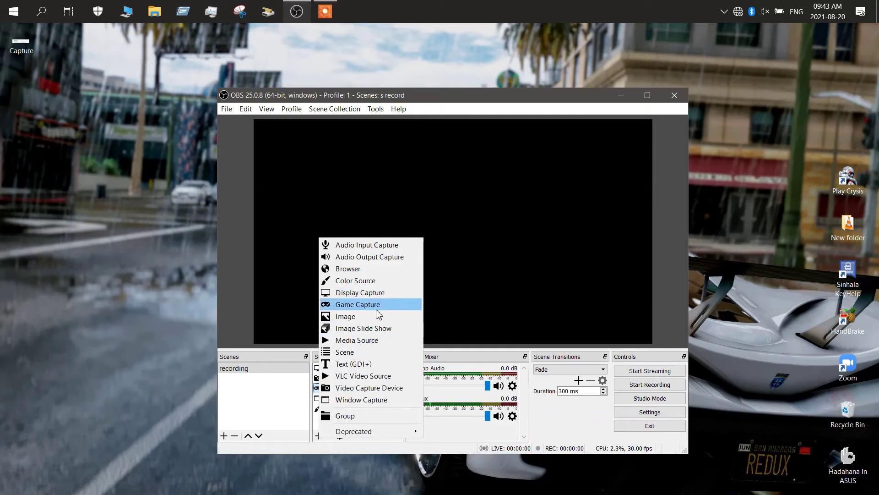
pyautogui.click(300, 399)
pyautogui.doubleClick(356, 372)
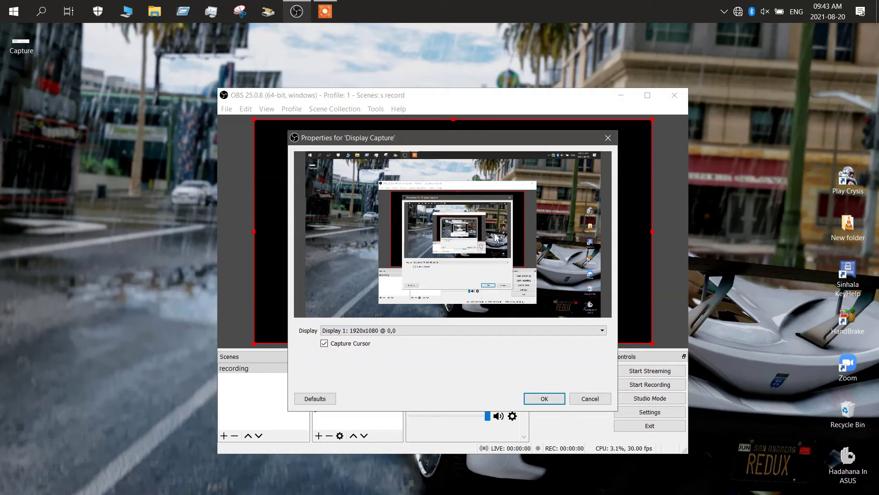
pyautogui.click(585, 397)
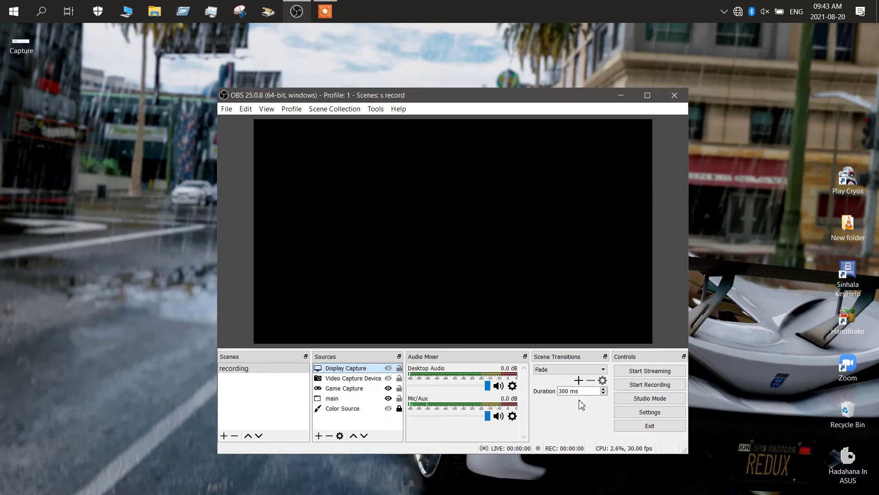
pyautogui.click(319, 435)
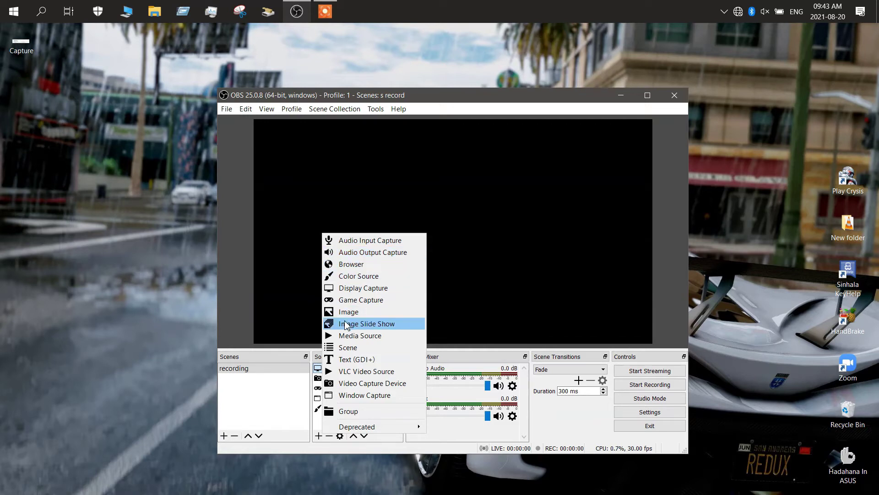
pyautogui.click(298, 384)
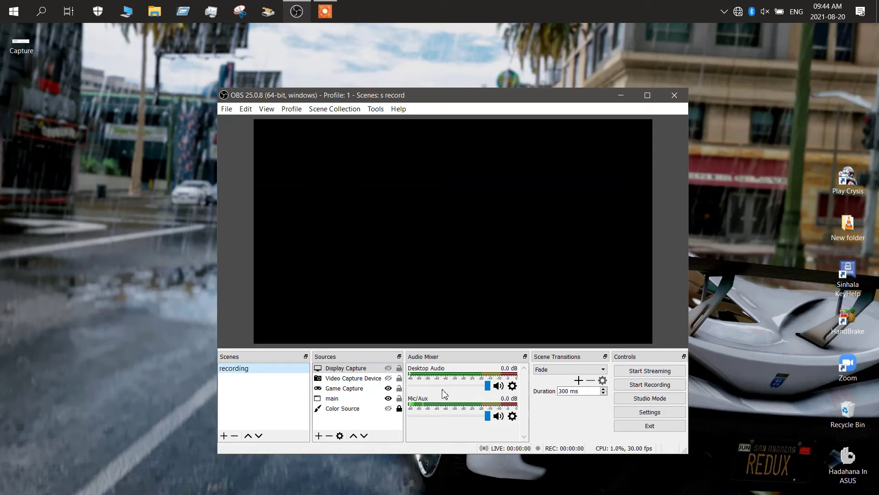
pyautogui.click(488, 416)
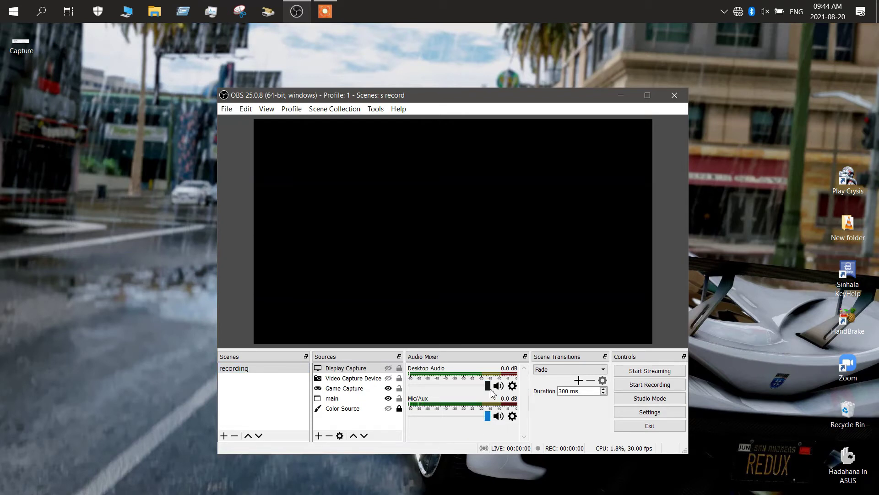
pyautogui.moveTo(490, 390); pyautogui.dragTo(490, 388)
pyautogui.click(544, 374)
pyautogui.click(545, 374)
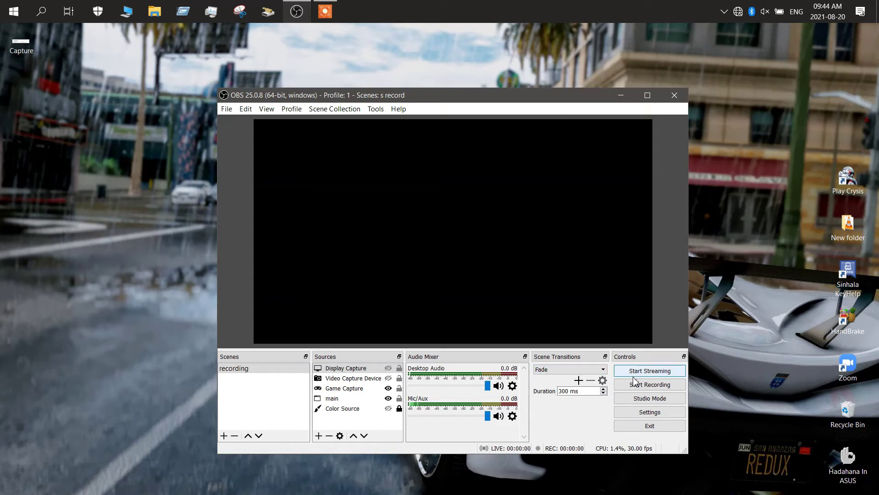
# Review the Output, Video and Recording settings, including resolution, frame rate, encoder and bitrate, and leave without saving.
pyautogui.click(625, 411)
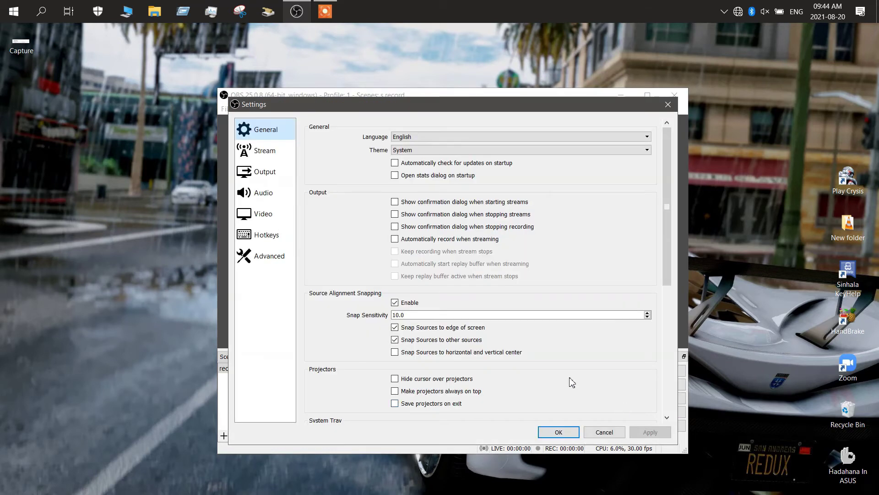
pyautogui.click(263, 177)
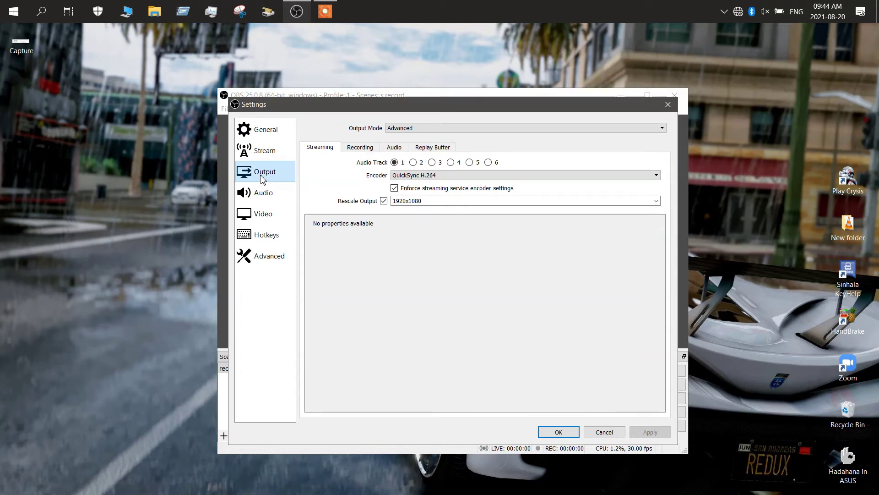
pyautogui.click(272, 215)
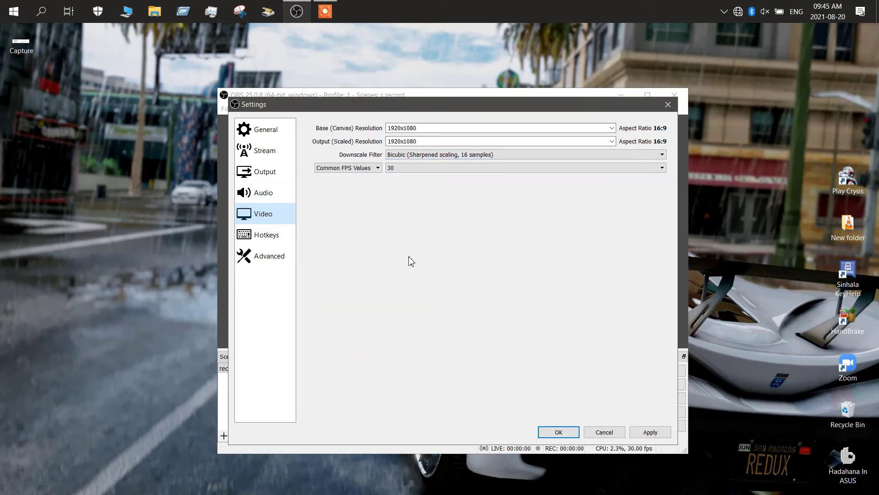
pyautogui.click(280, 170)
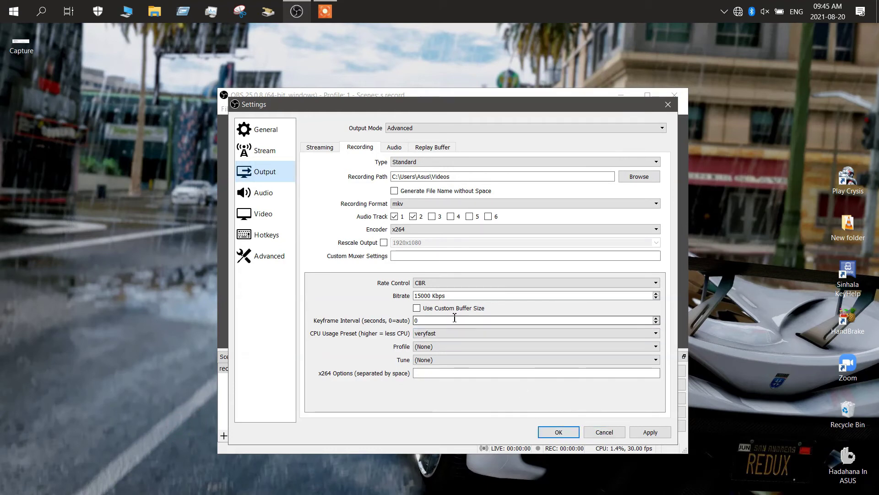
pyautogui.click(605, 433)
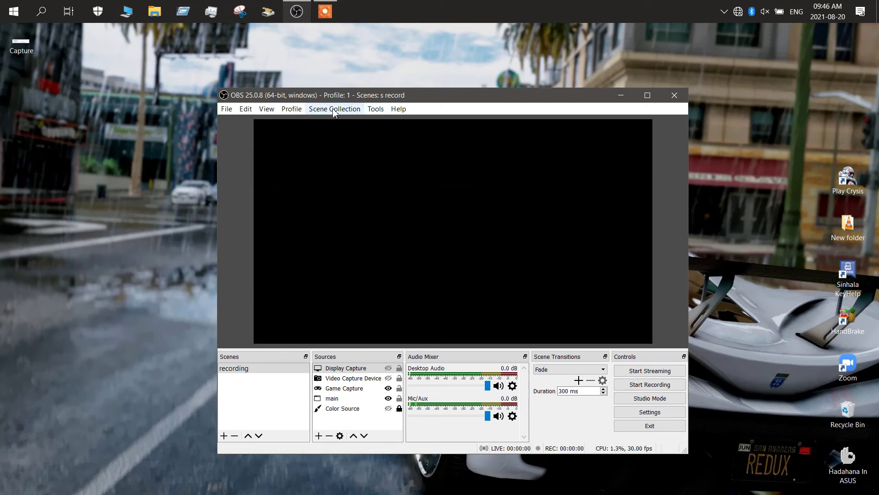
# Open the profile management options to examine the available profile commands.
pyautogui.click(292, 109)
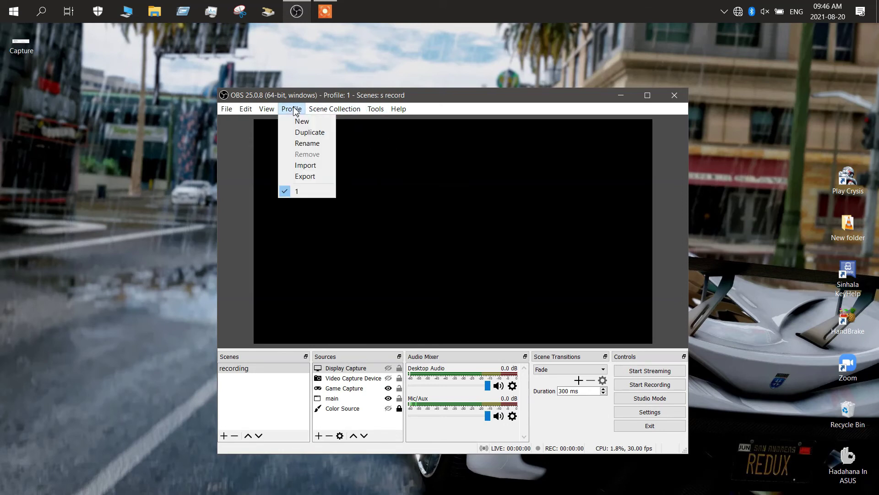
pyautogui.moveTo(316, 113)
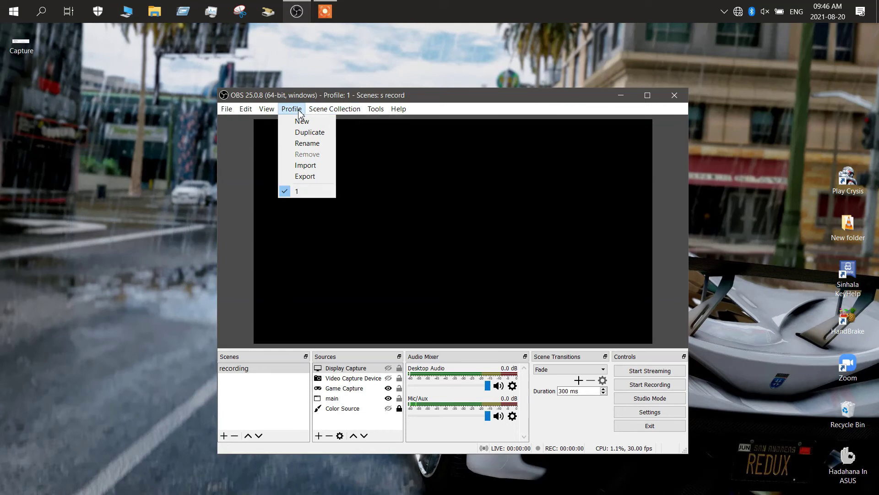